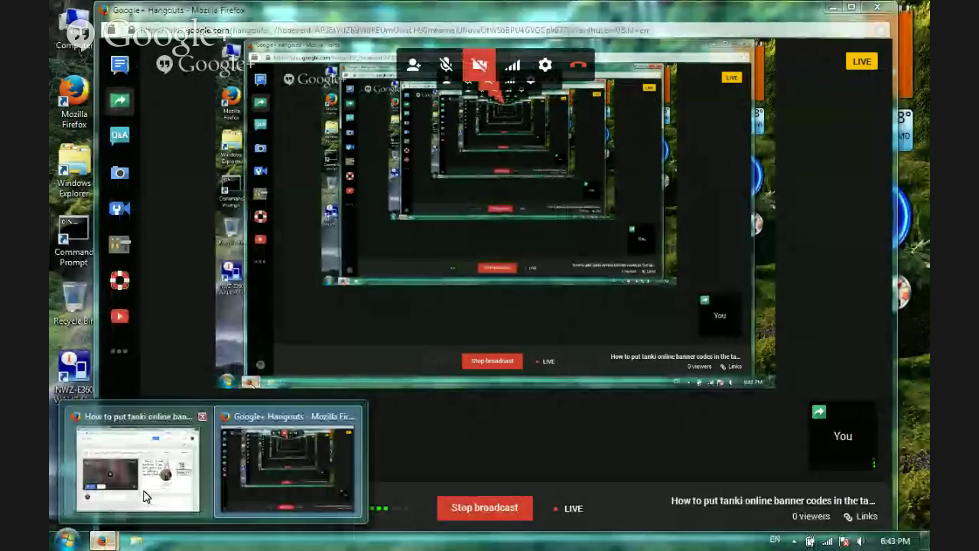
- Bring the Google+ event page for the banner-codes broadcast to the front
click(148, 495)
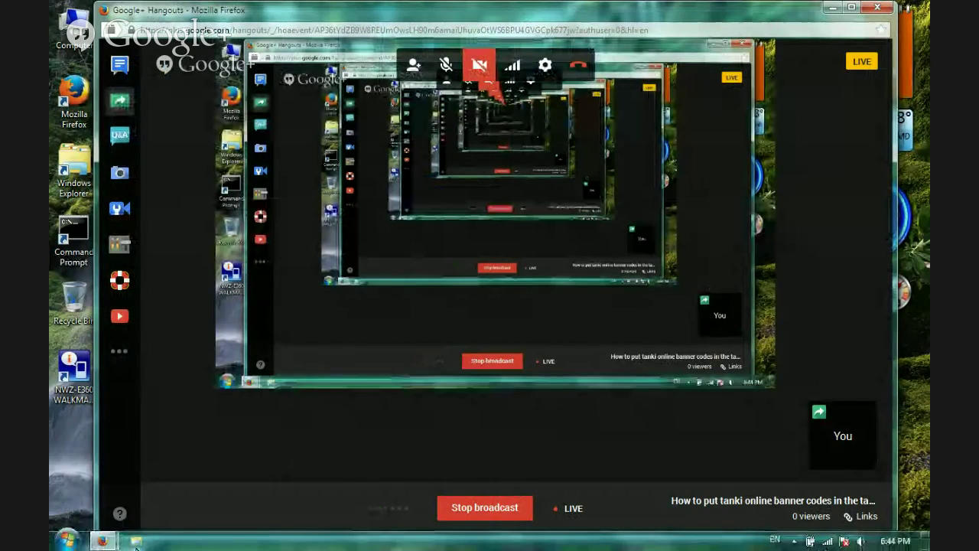
mouse_move(102, 541)
click(155, 444)
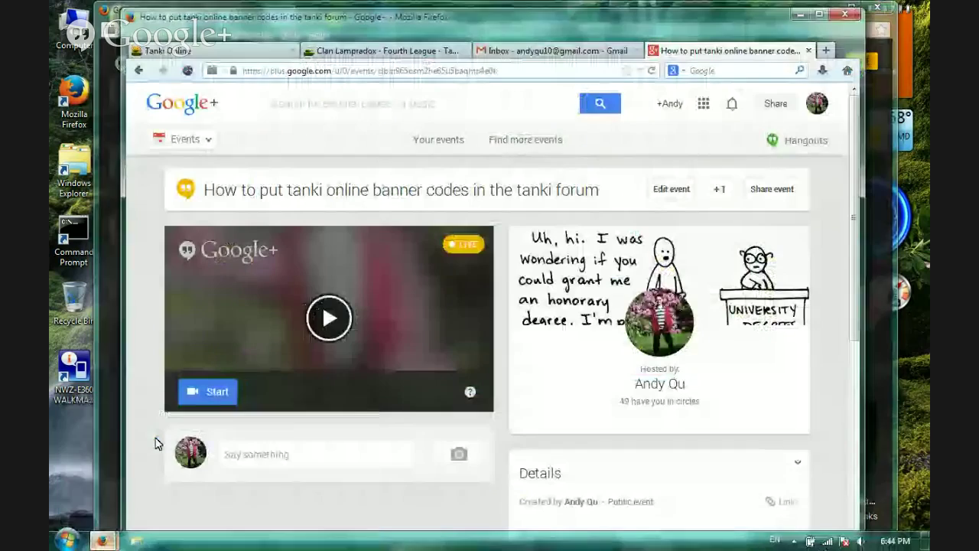
- Switch Firefox through Gmail to the Tanki Online battle lobby tab
click(533, 54)
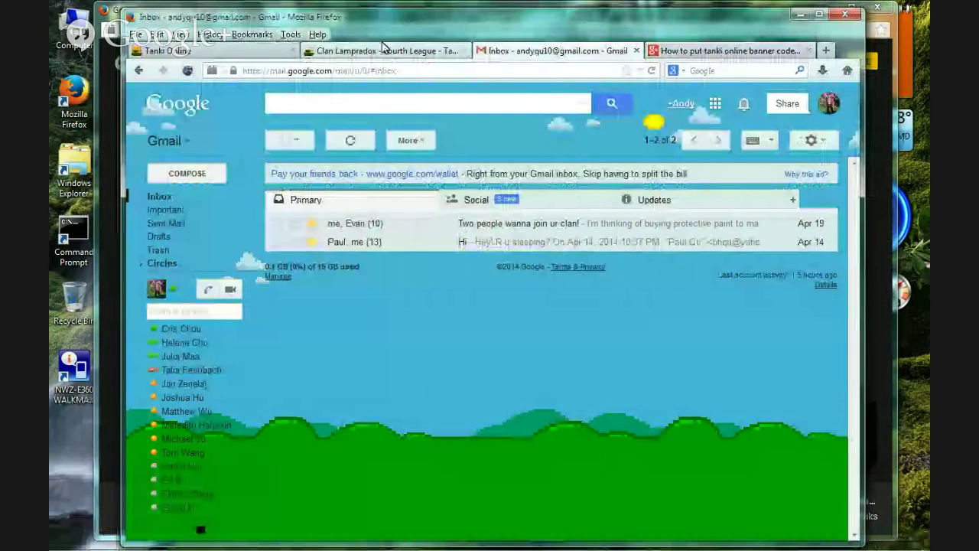
click(259, 54)
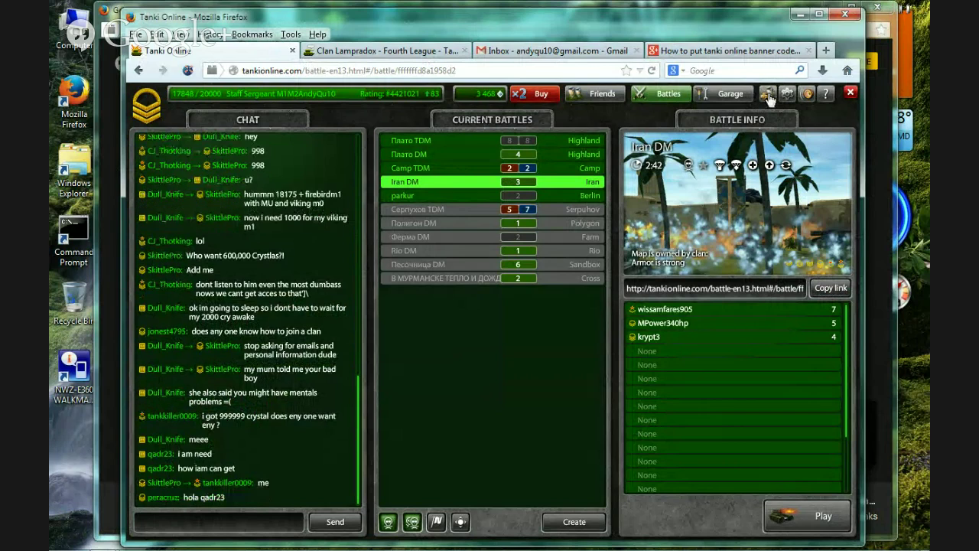
- Open Tanki Online's Invite a Friend panel and close the Gmail tab
click(768, 94)
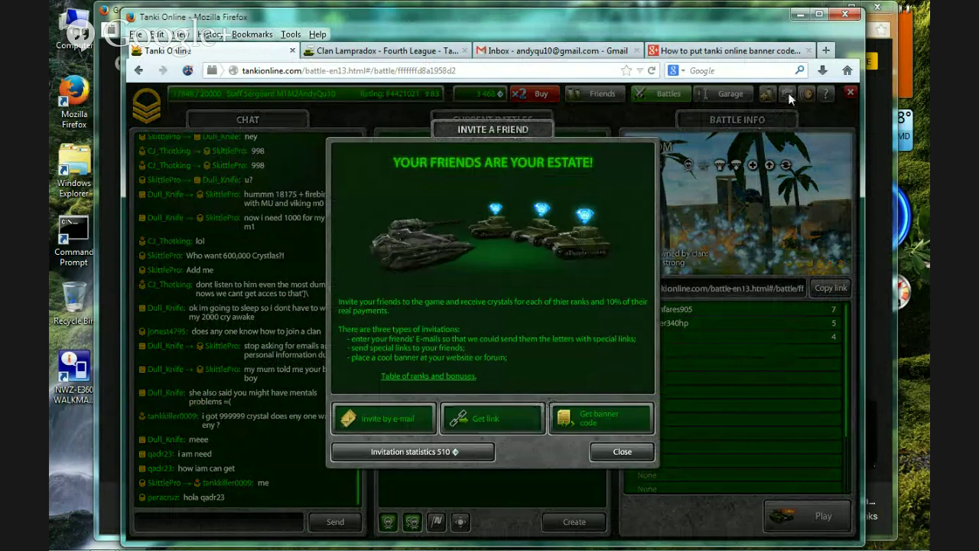
click(640, 52)
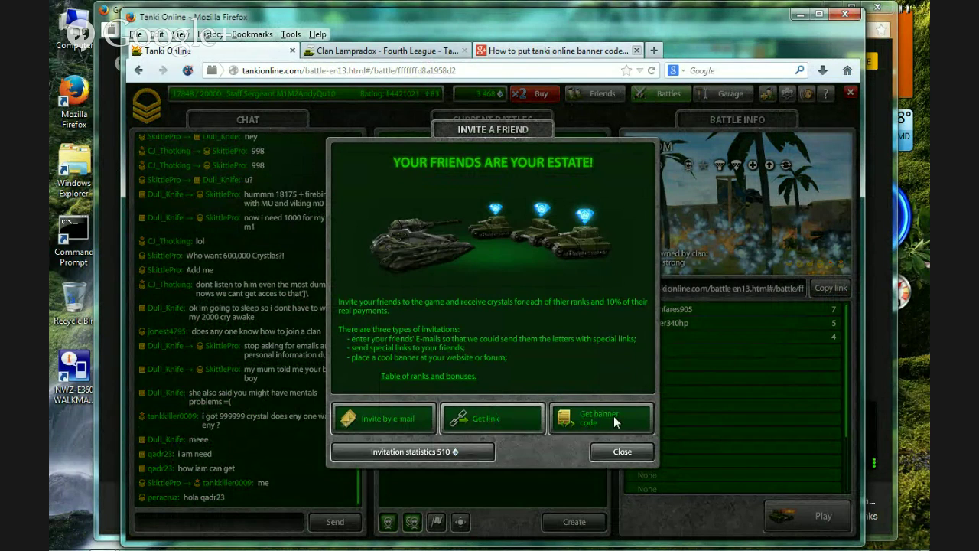
- Display the personal referral link, copy it to the clipboard, and view its end
click(502, 428)
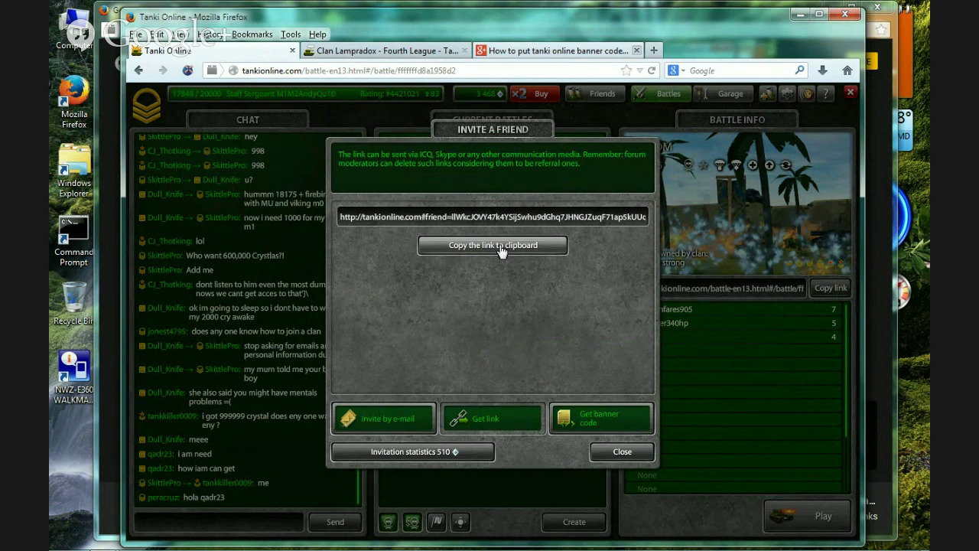
click(463, 251)
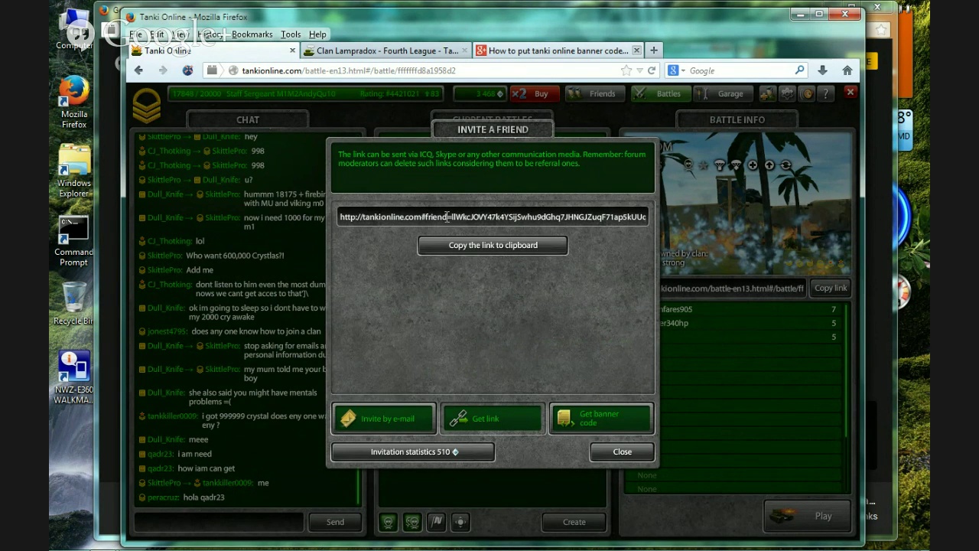
drag(452, 216, 673, 222)
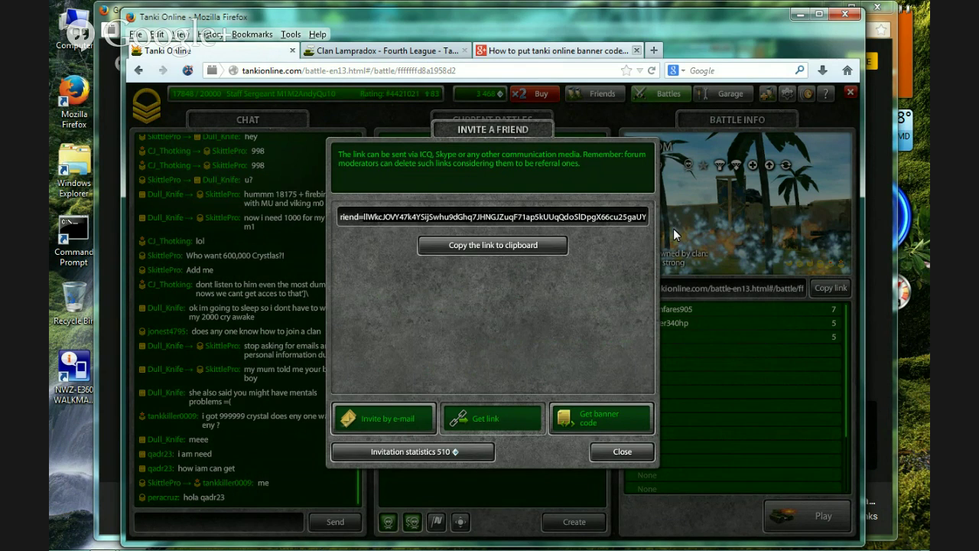
- Go to the bottom of the Clan Lampradox topic and expand its reply editor
click(427, 54)
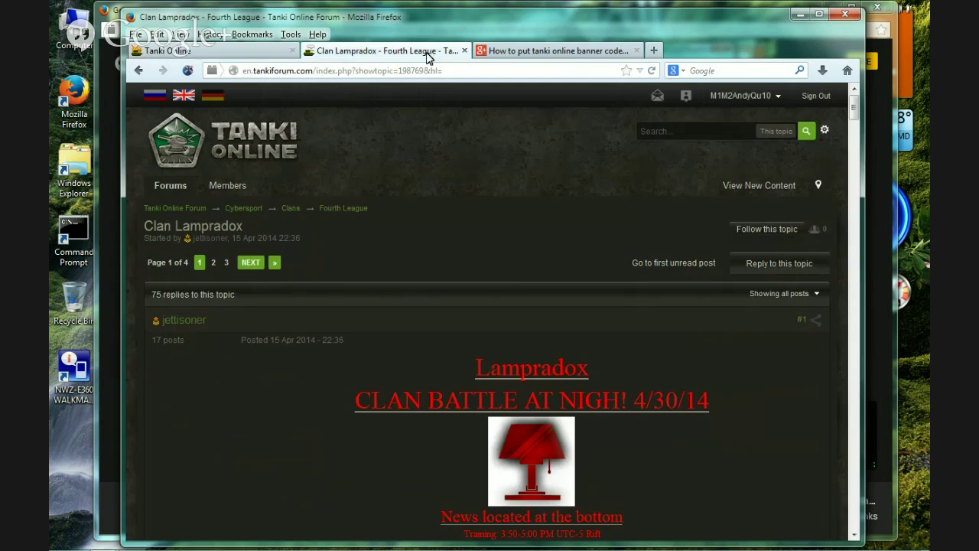
scroll(505, 284, down, 3)
scroll(556, 332, down, 4)
scroll(556, 334, down, 4)
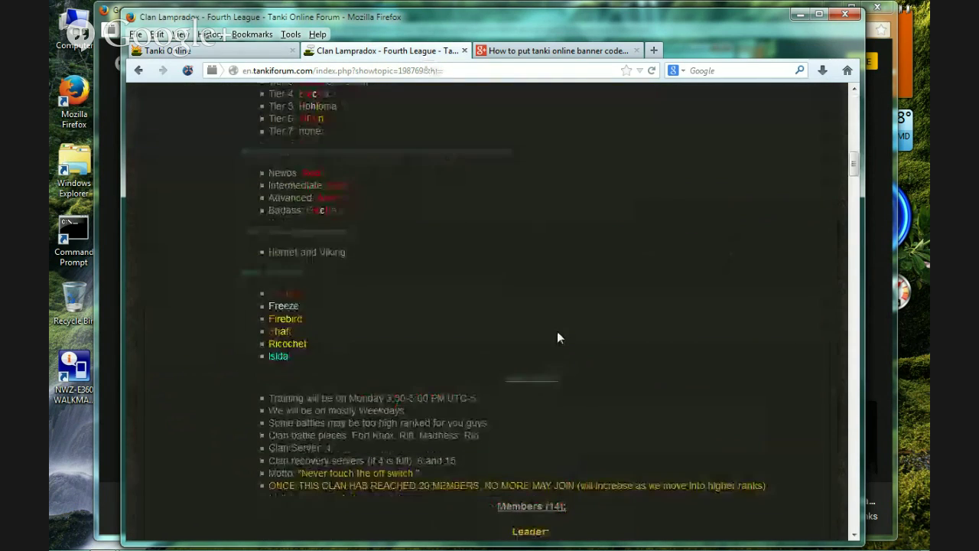
scroll(559, 340, down, 4)
scroll(565, 344, down, 4)
scroll(567, 346, down, 4)
scroll(568, 344, down, 4)
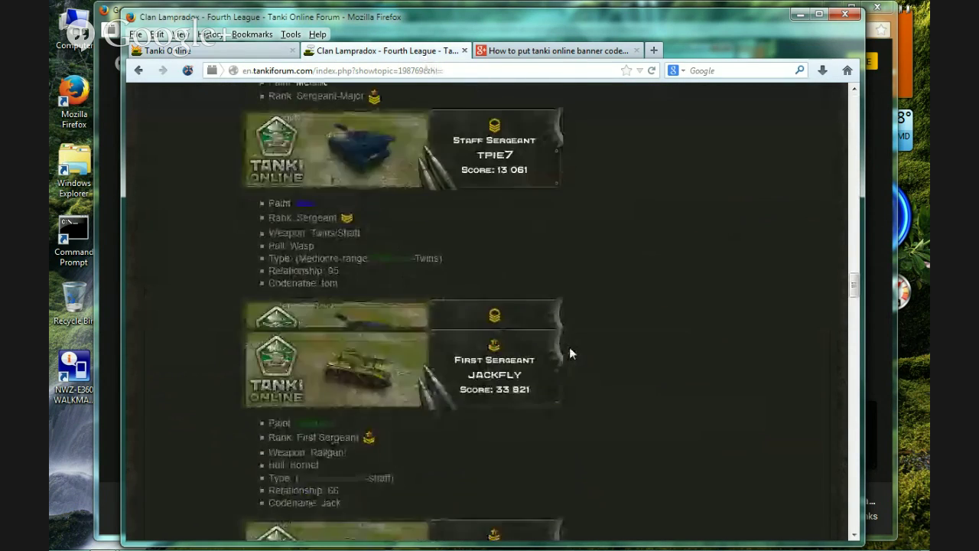
scroll(569, 348, down, 4)
scroll(569, 348, down, 4)
scroll(570, 348, down, 4)
scroll(569, 348, down, 4)
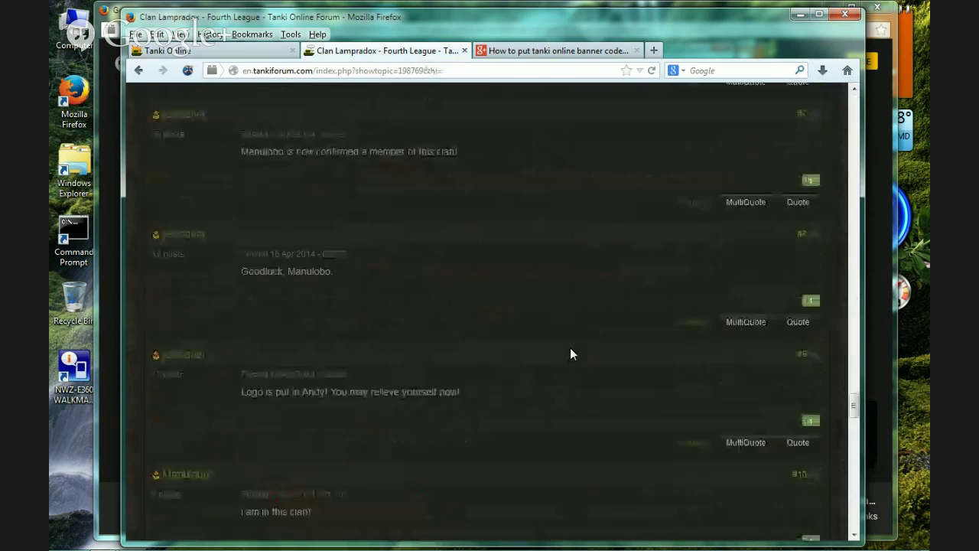
scroll(570, 348, down, 4)
scroll(570, 348, down, 4)
scroll(569, 348, down, 4)
scroll(570, 347, down, 5)
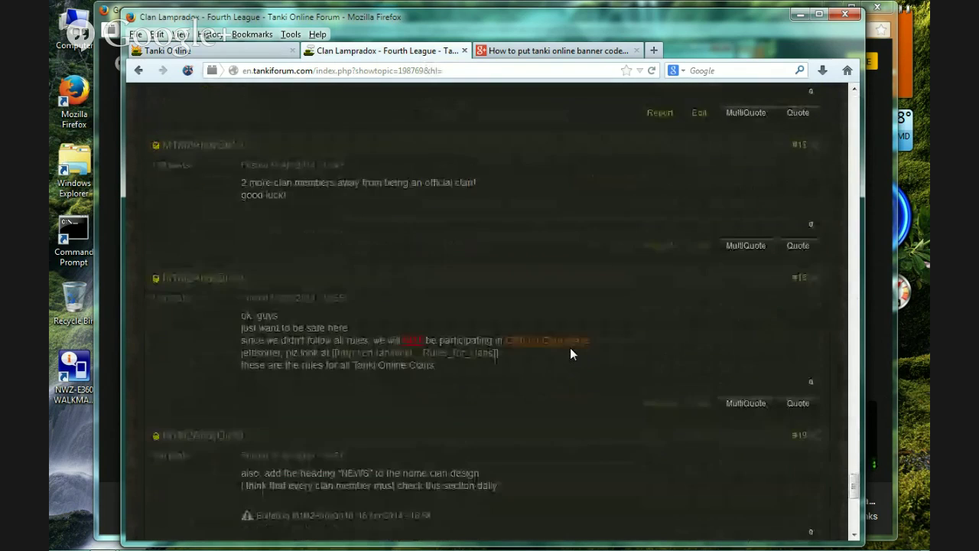
scroll(571, 349, down, 5)
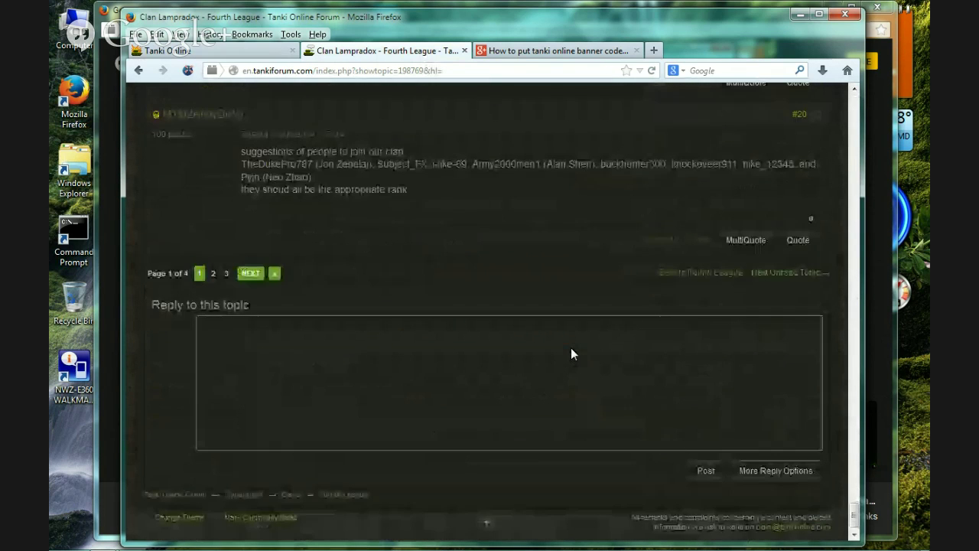
click(222, 330)
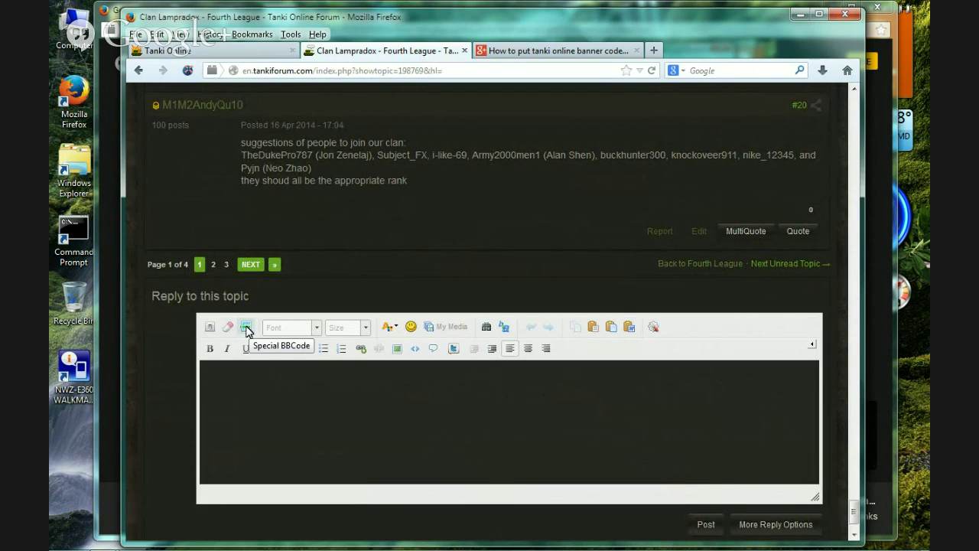
- Start a Special BBCode insertion in the reply and choose the Banner type
click(246, 327)
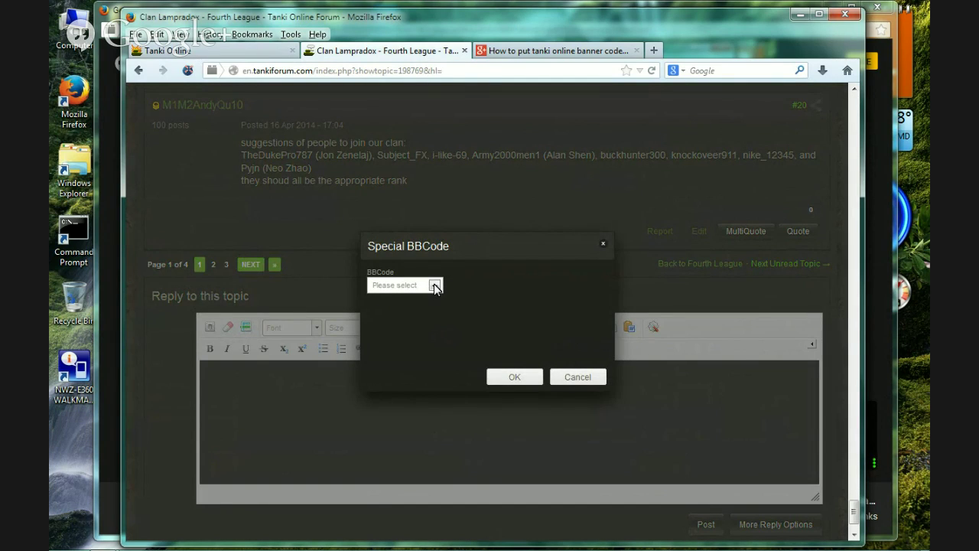
click(433, 285)
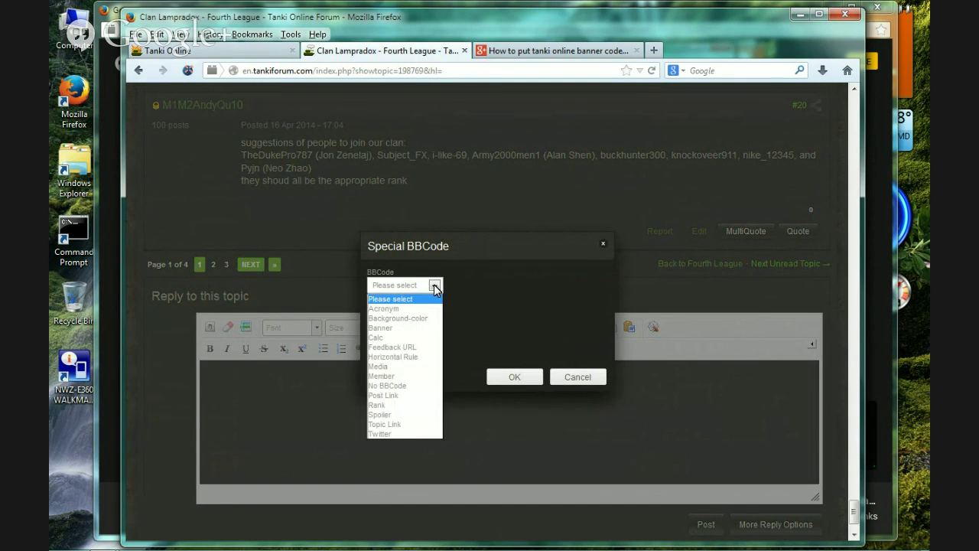
click(402, 328)
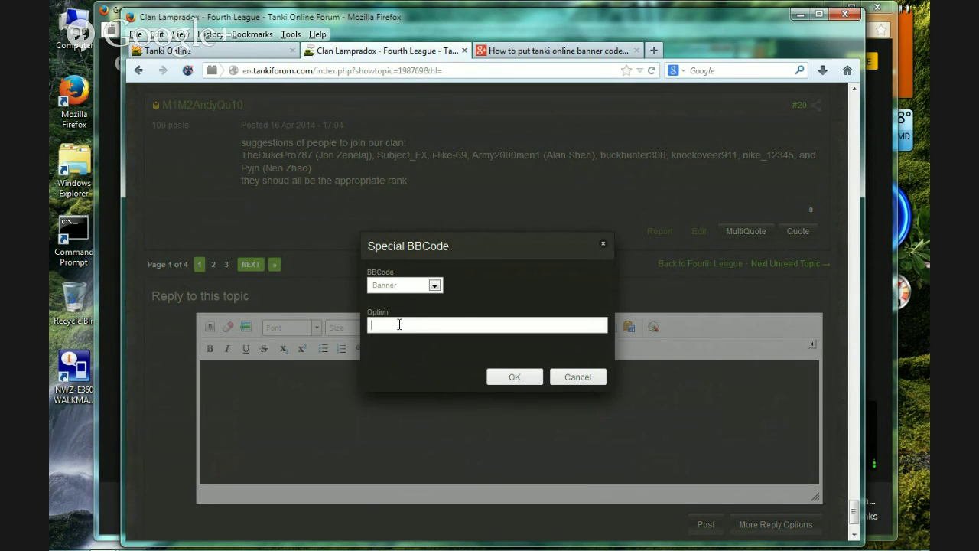
- Paste into the Banner option, erase the leftover text, and return to the referral link
key(ctrl+v)
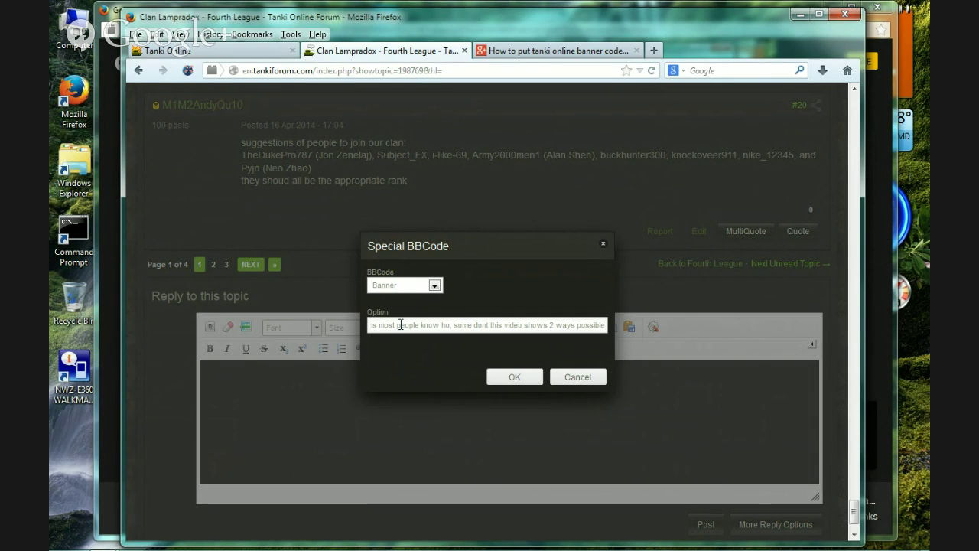
key(Left)
key(Left)
key(Left)
key(Left)
key(Left)
key(Left)
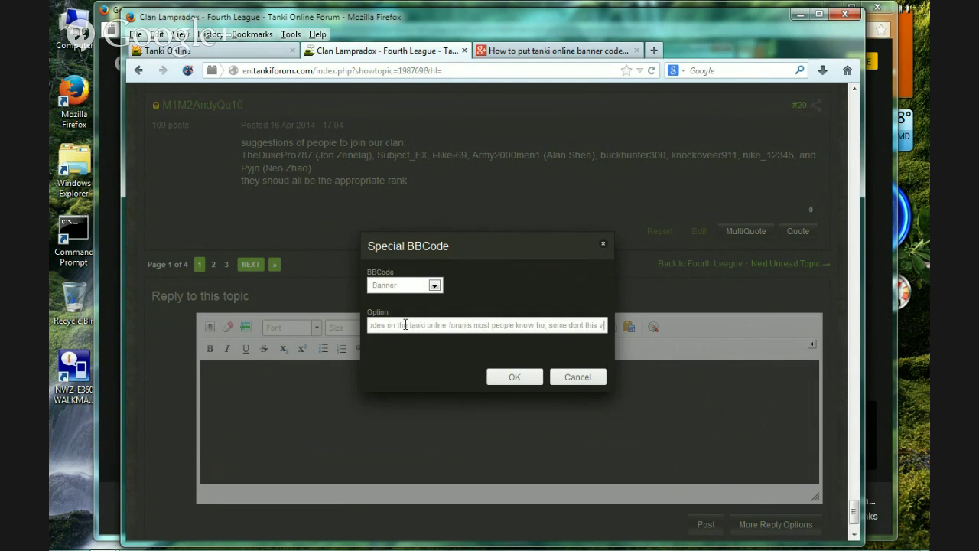
key(Left)
key(Left)
key(Left)
key(Left)
key(Left)
key(Left)
key(Left)
key(Left)
key(Left)
key(Left)
key(Left)
key(Left)
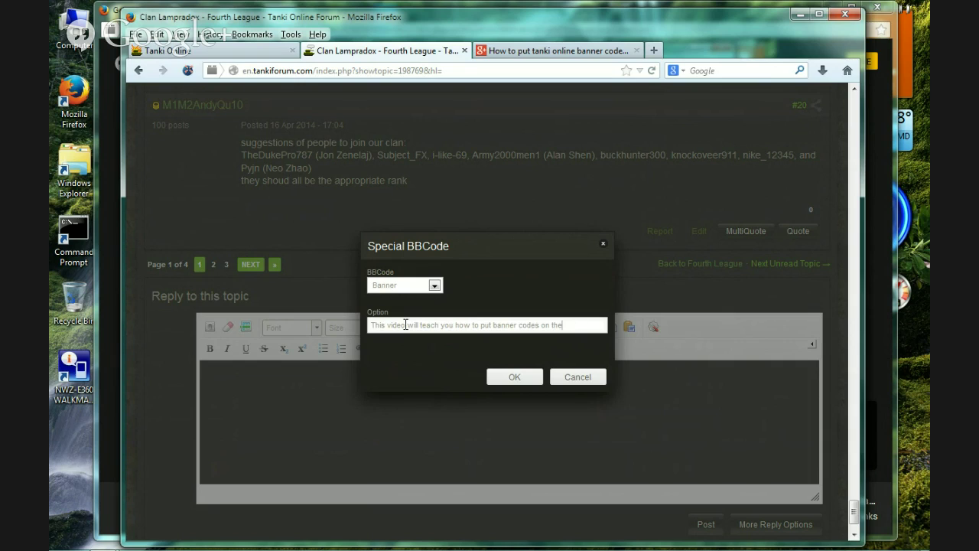
key(BackSpace)
key(BackSpace)
key(BackSpace)
key(BackSpace)
key(BackSpace)
key(BackSpace)
key(BackSpace)
key(BackSpace)
key(BackSpace)
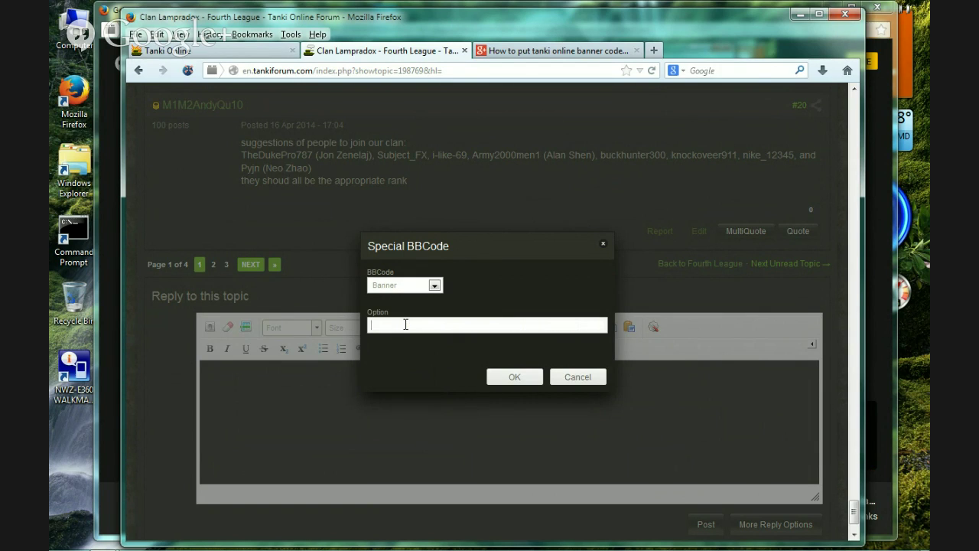
click(266, 54)
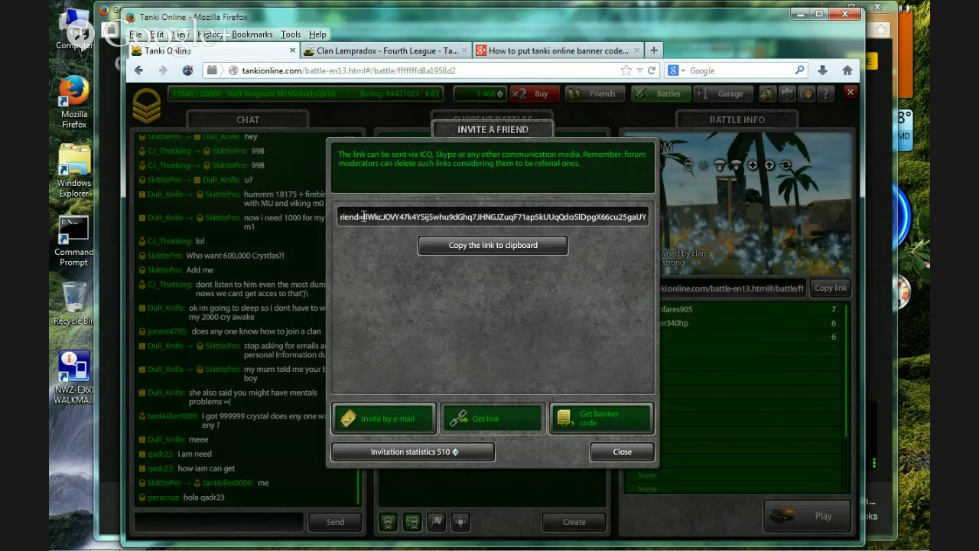
- Insert a Banner tag in the reply using the referral code from the invite link
drag(390, 215, 667, 221)
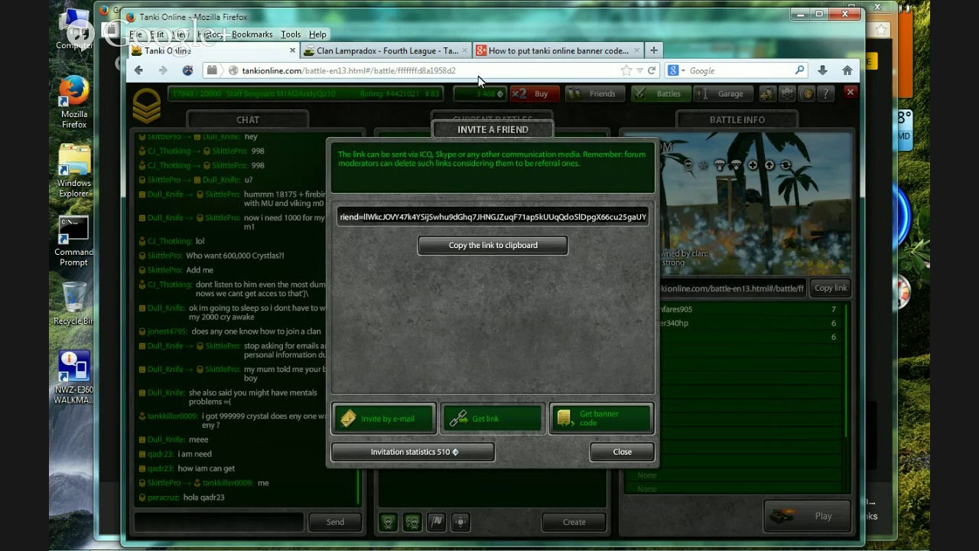
click(391, 50)
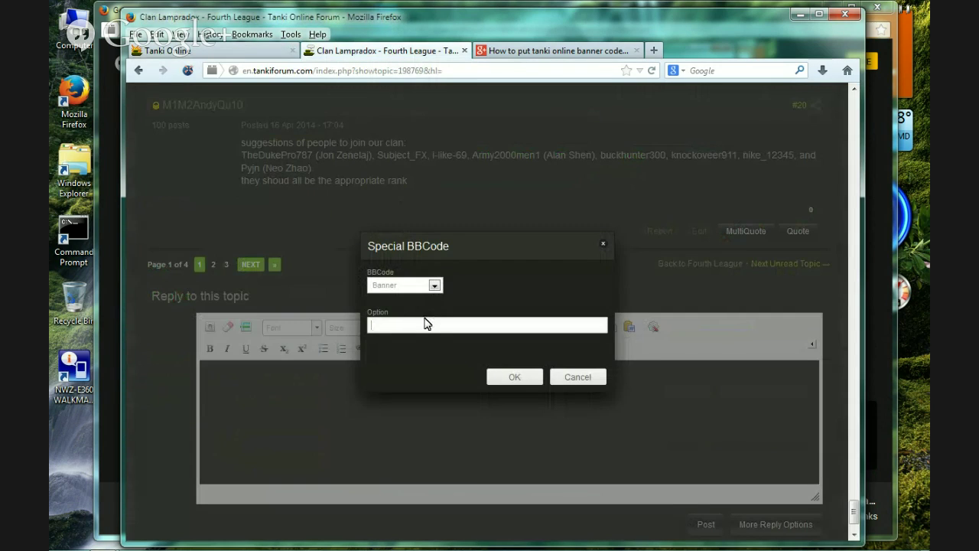
key(ctrl+v)
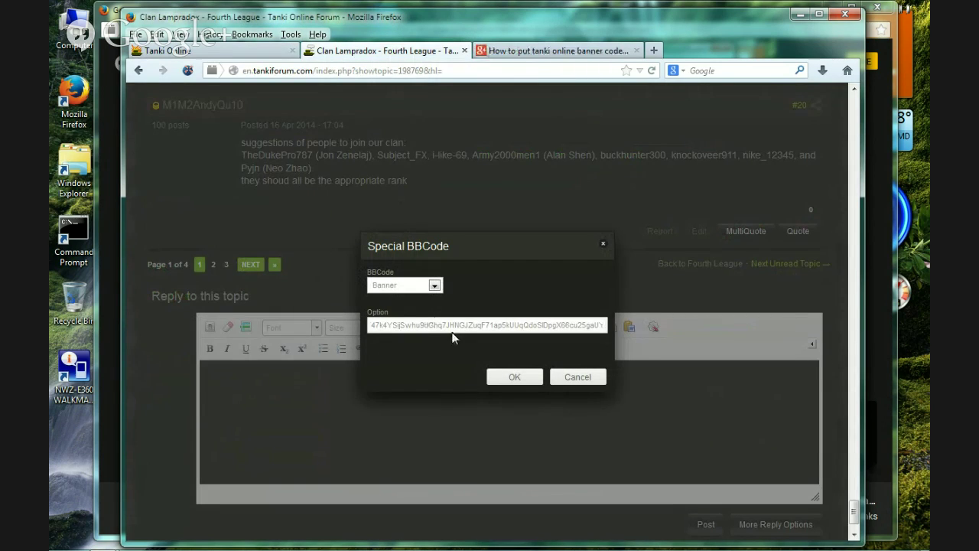
click(524, 379)
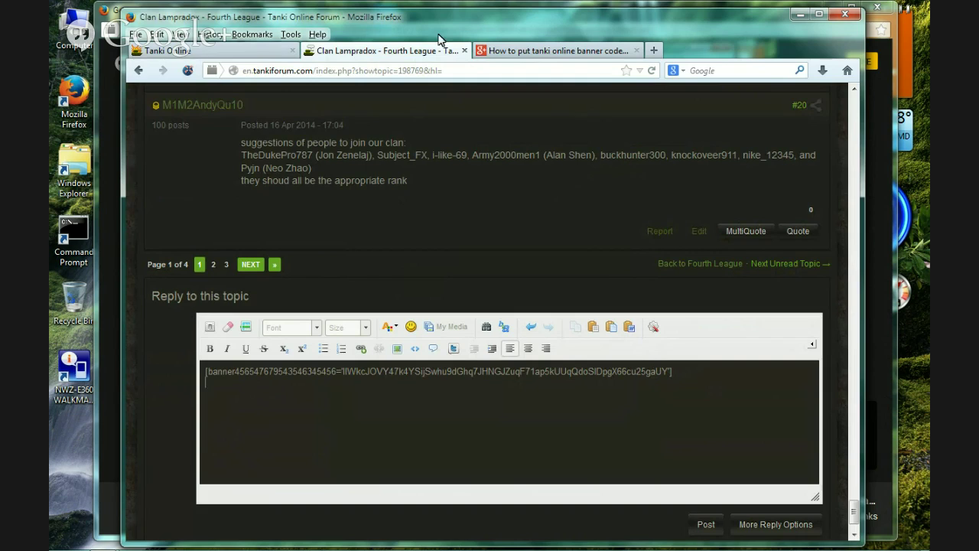
- Show the player's banner embed code in the invite window and select its referral hash
click(247, 55)
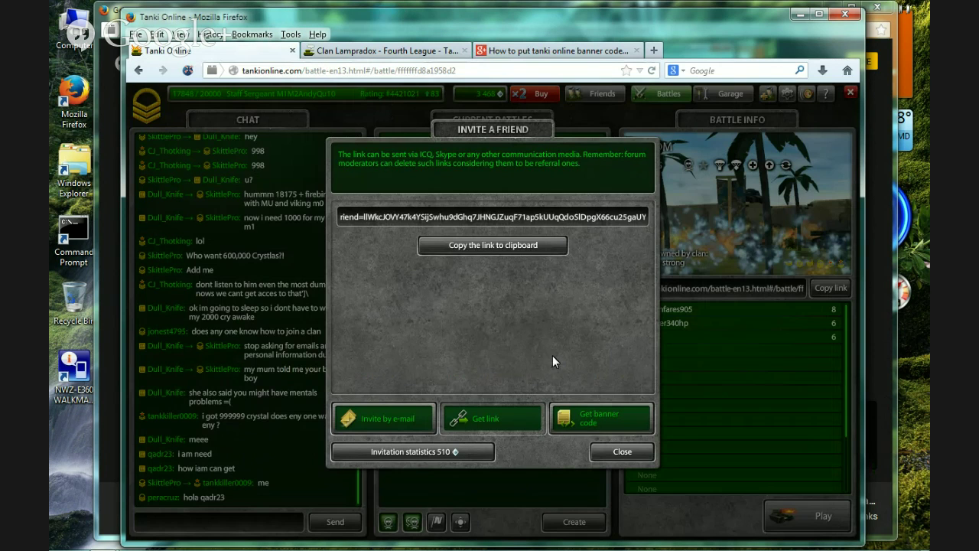
click(606, 422)
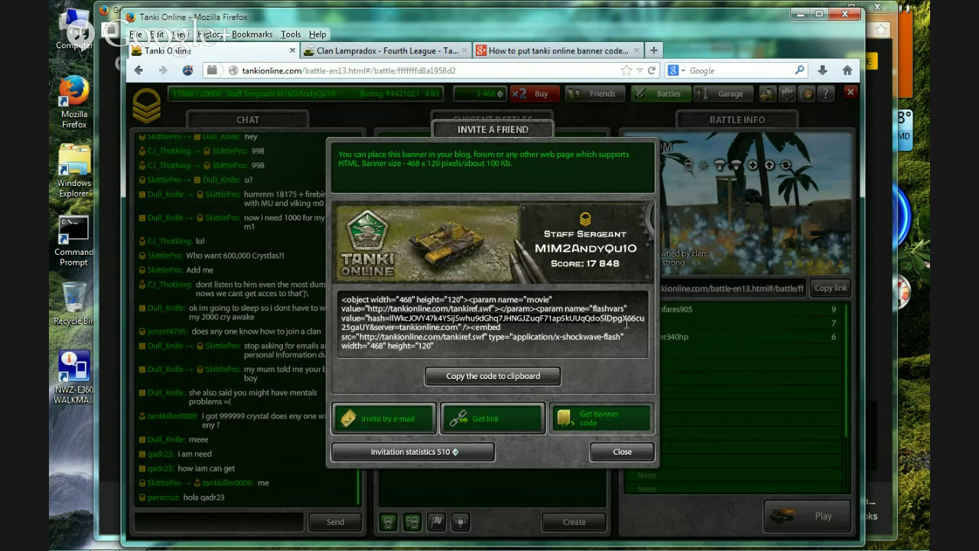
drag(560, 323, 459, 348)
click(389, 321)
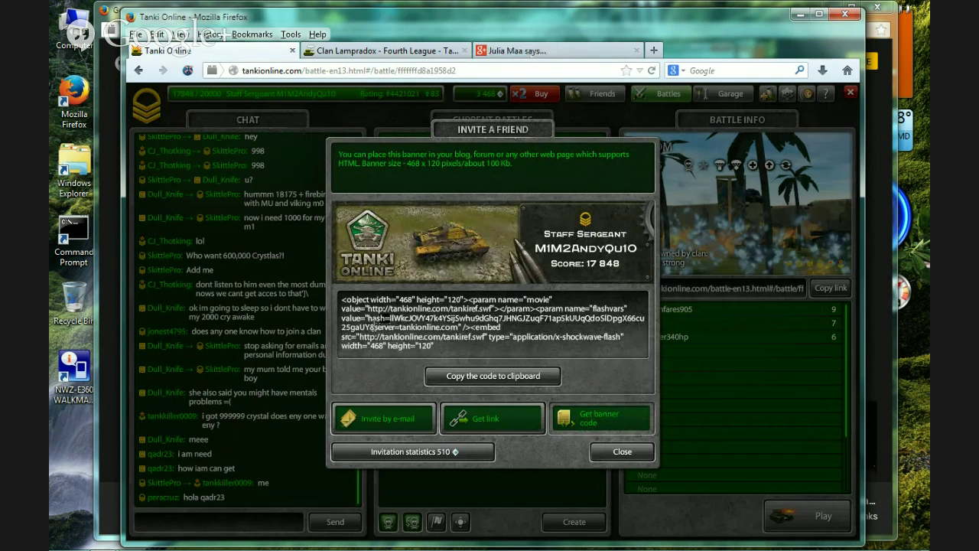
drag(389, 321, 371, 326)
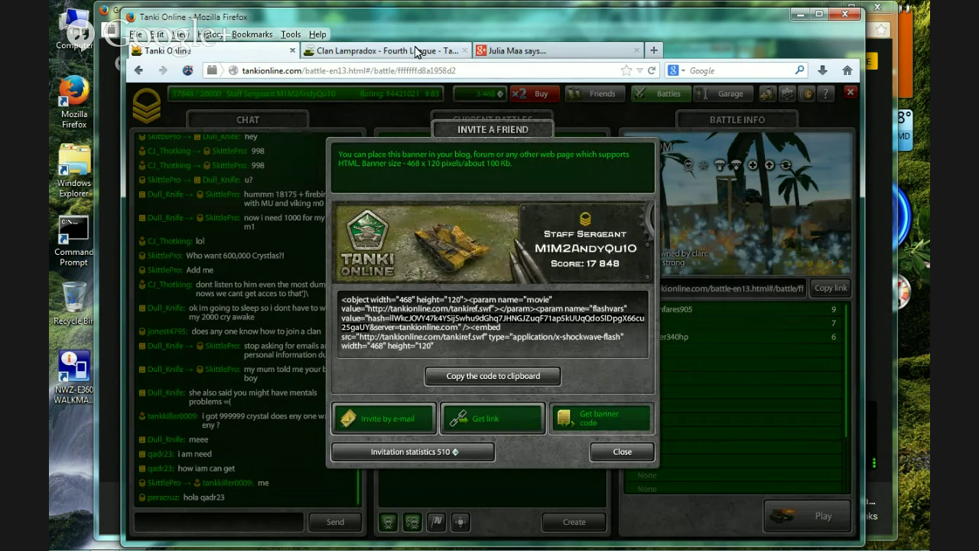
- Add a second Banner BBCode tag to the reply with the copied referral hash
click(383, 50)
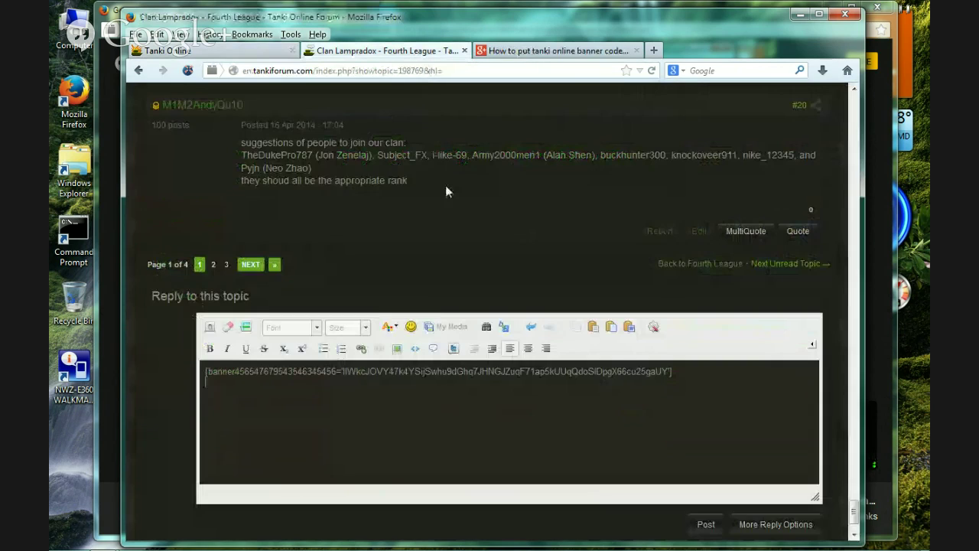
click(245, 327)
click(434, 284)
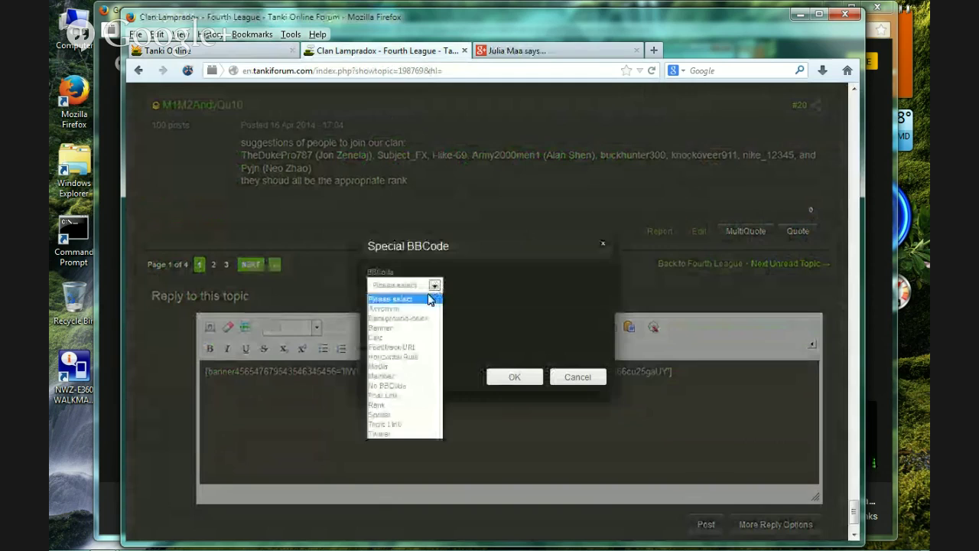
click(435, 330)
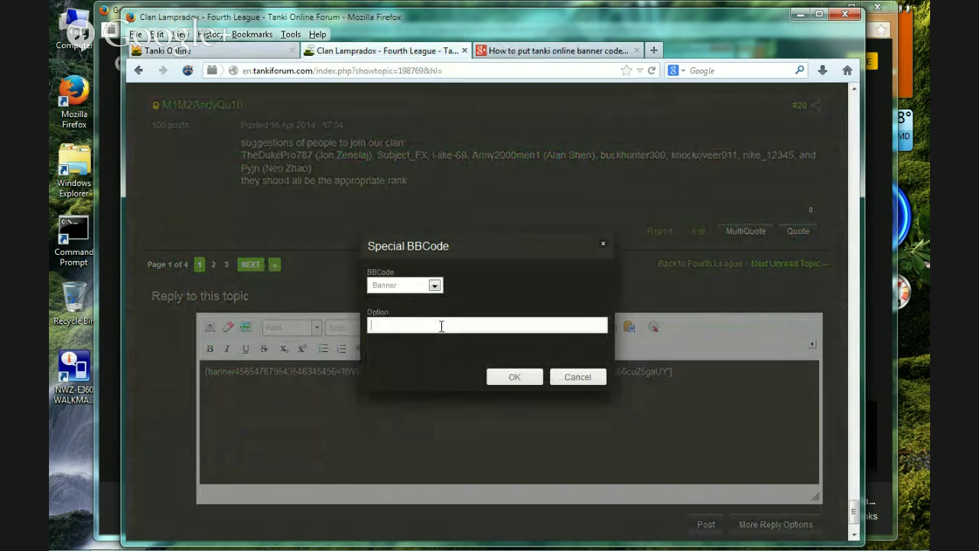
key(ctrl+v)
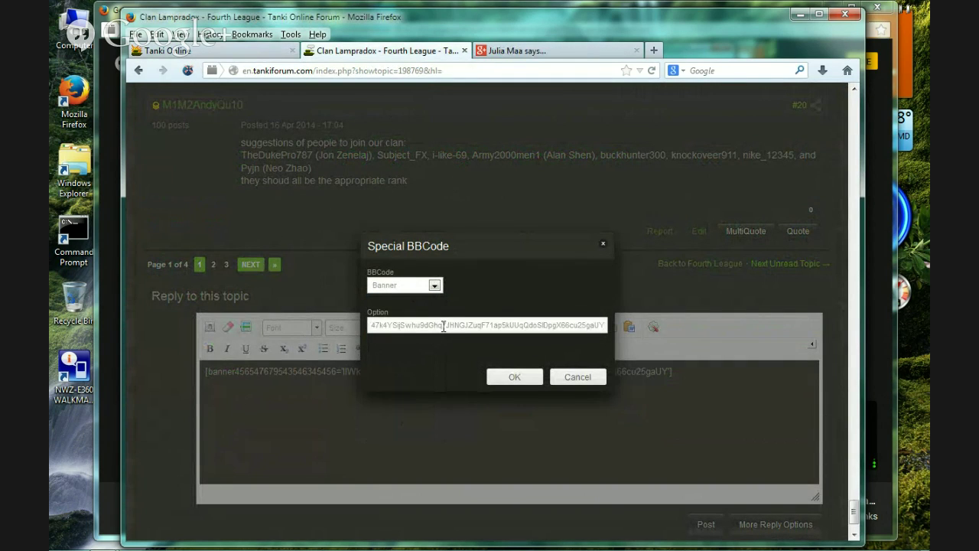
click(533, 378)
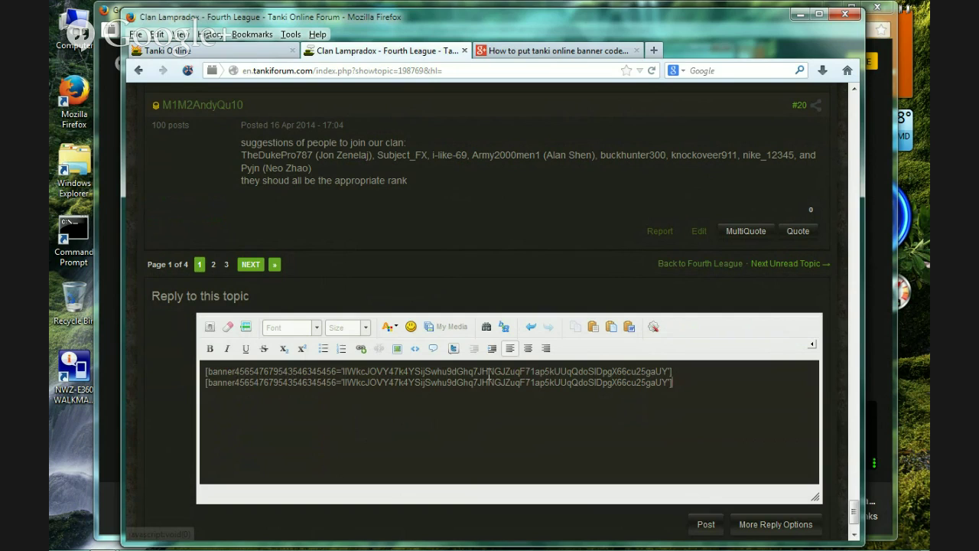
- Post the reply with both referral banners to the Clan Lampradox topic
click(706, 526)
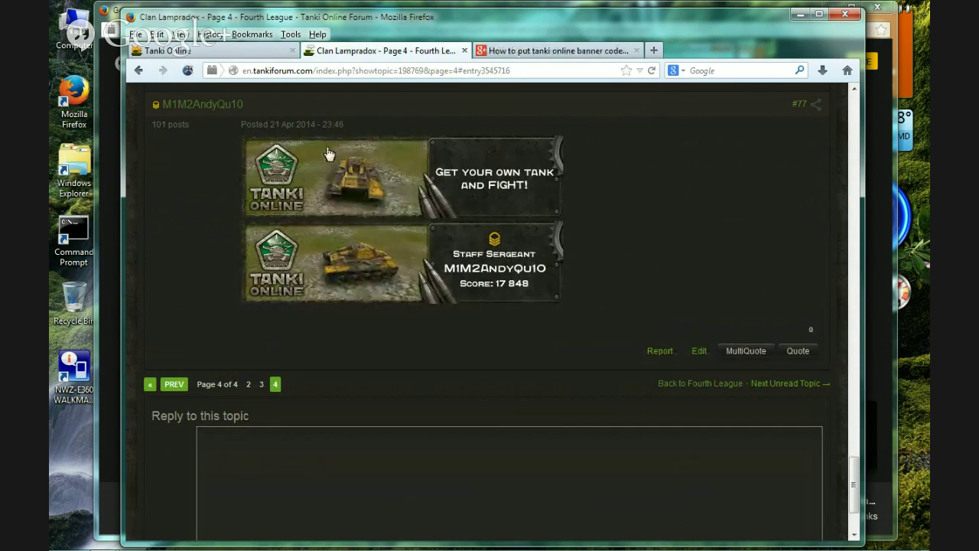
- Back in the Tanki Online tab, view the referral link, then close the invite window
click(246, 52)
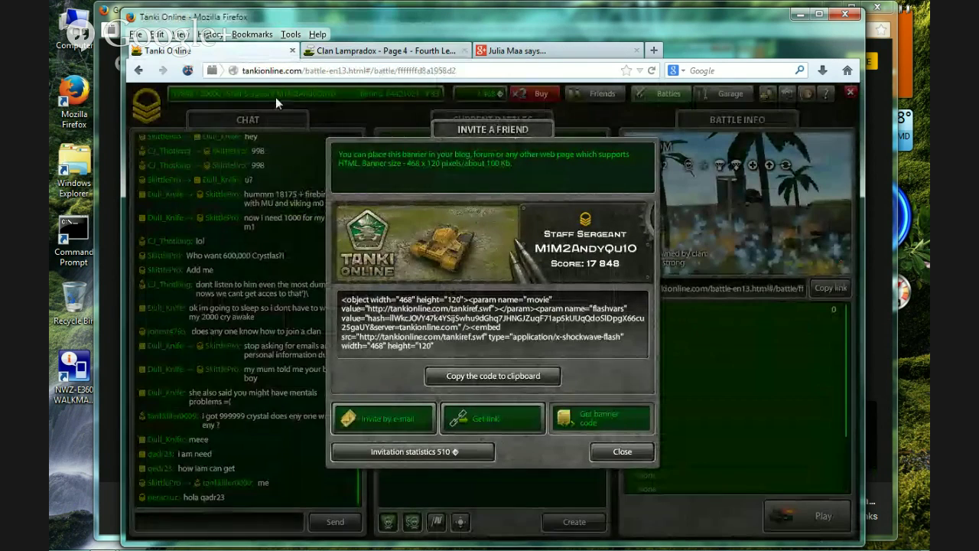
click(495, 420)
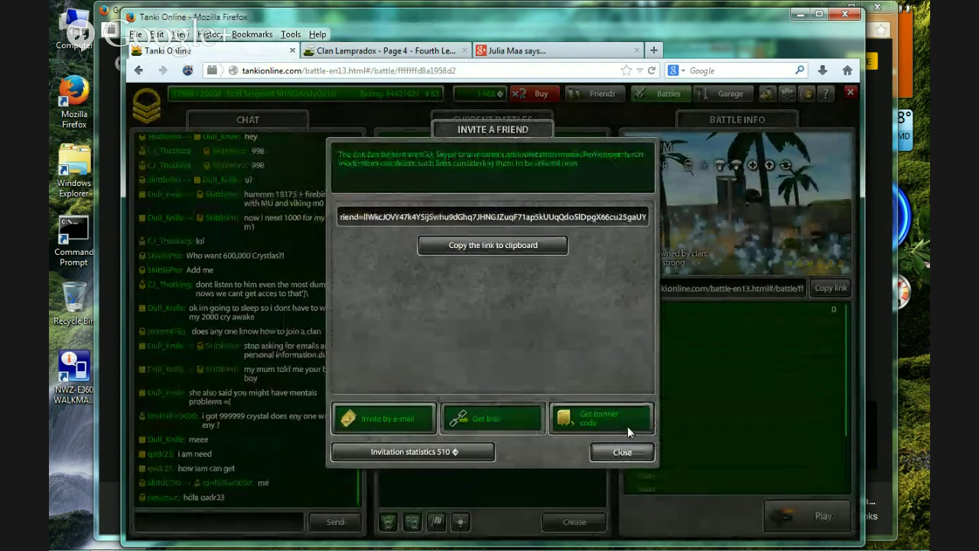
click(622, 452)
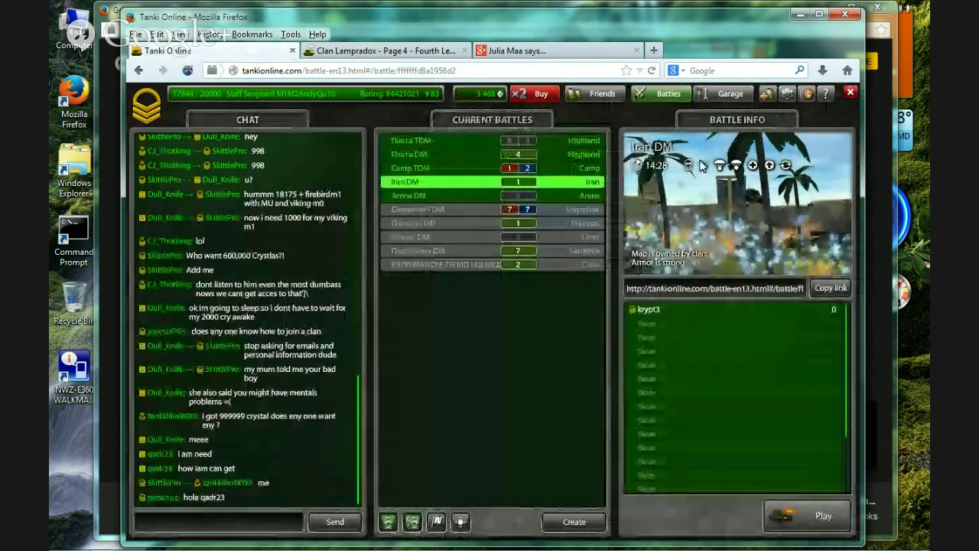
- Reopen the invite-a-friend window and show the referral link and banner embed code
click(767, 95)
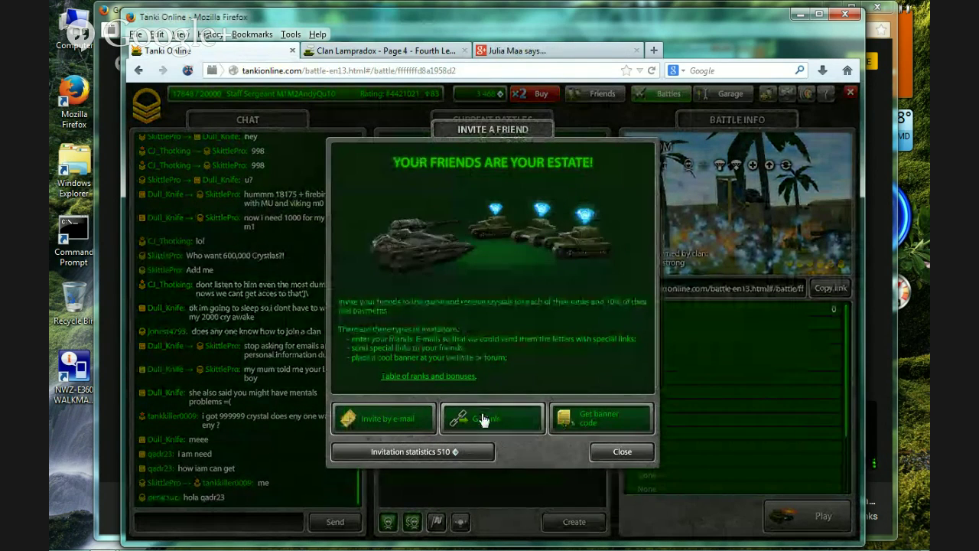
click(482, 419)
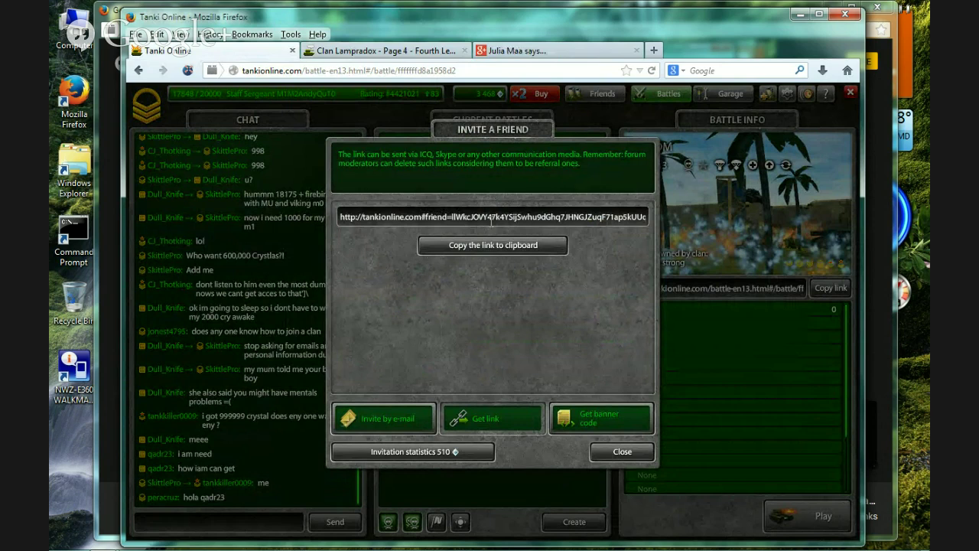
click(599, 420)
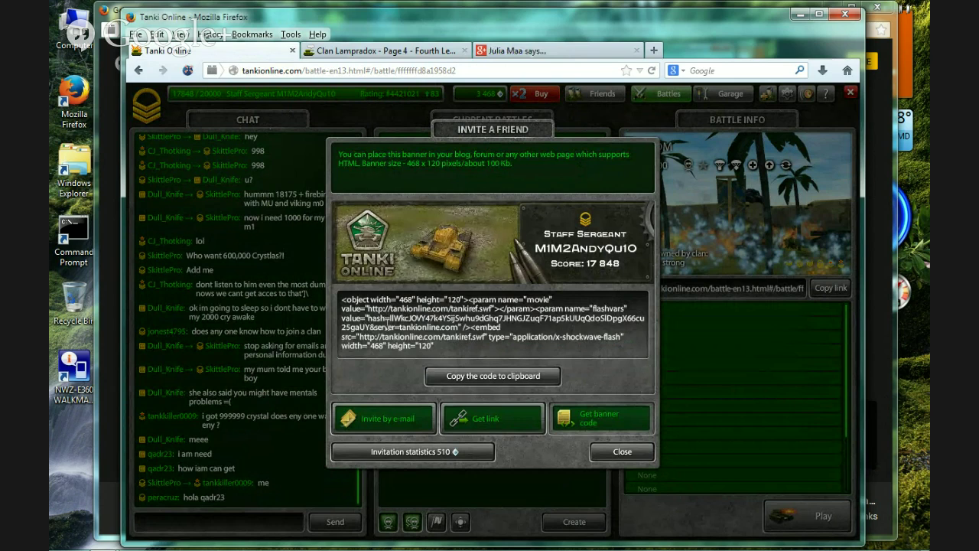
click(623, 452)
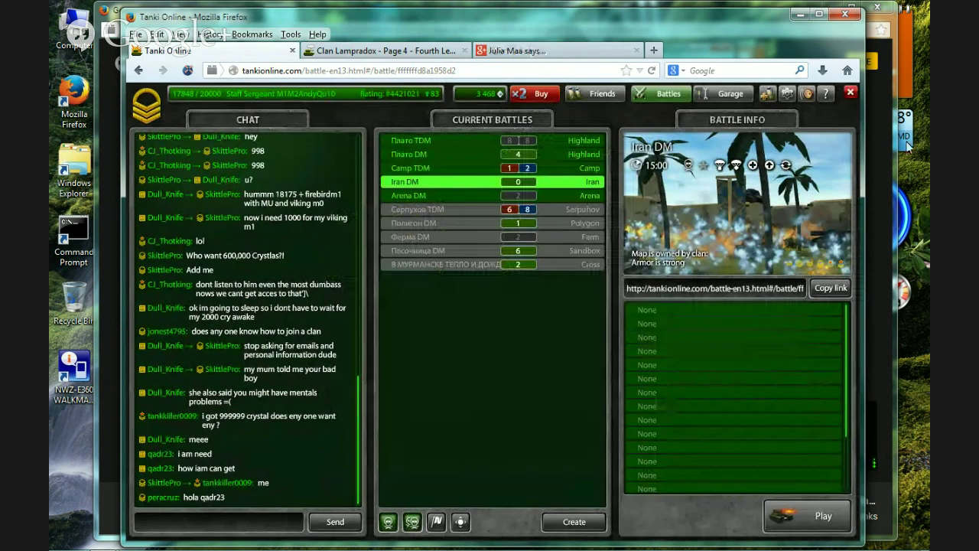